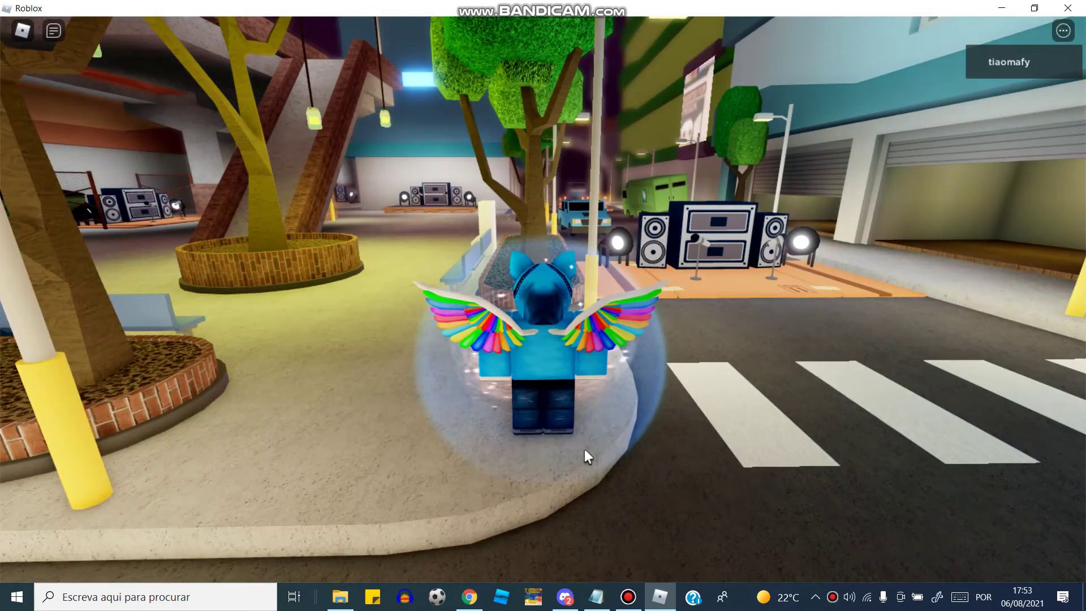
# Walk the avatar forward with W across the street toward the music stages.
pyautogui.press('w')
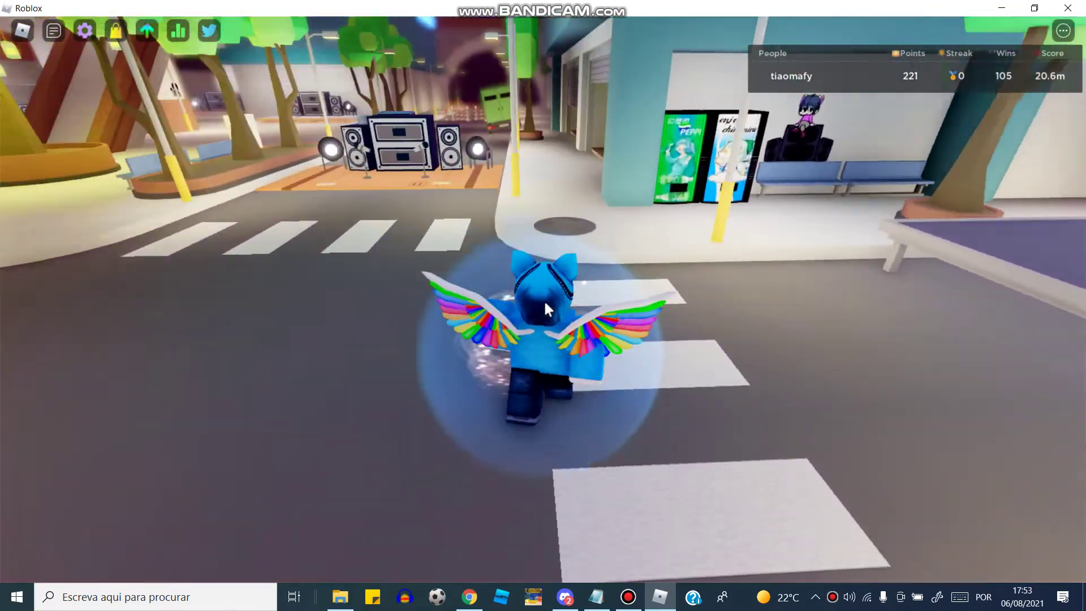
# Join a stage in Play Solo mode and pick the song Loaf on Hard difficulty.
pyautogui.press('w')
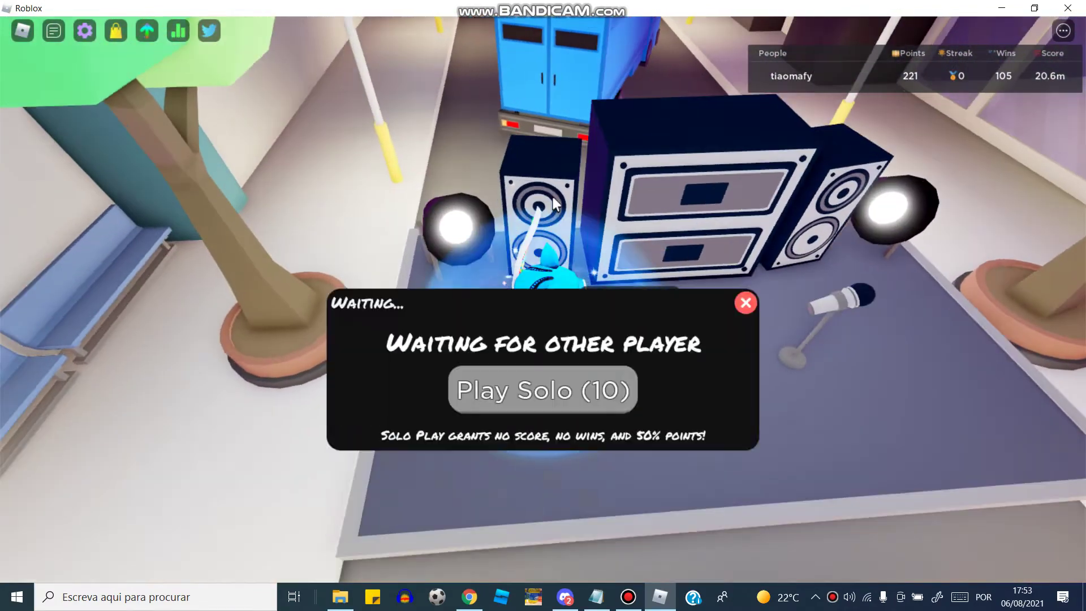
pyautogui.click(582, 342)
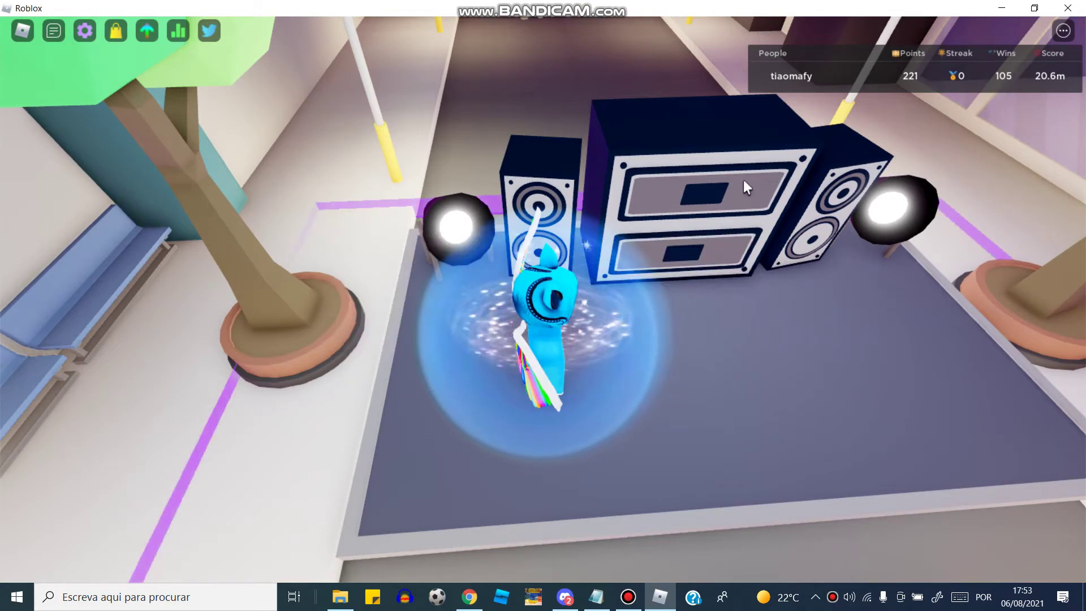
pyautogui.click(811, 153)
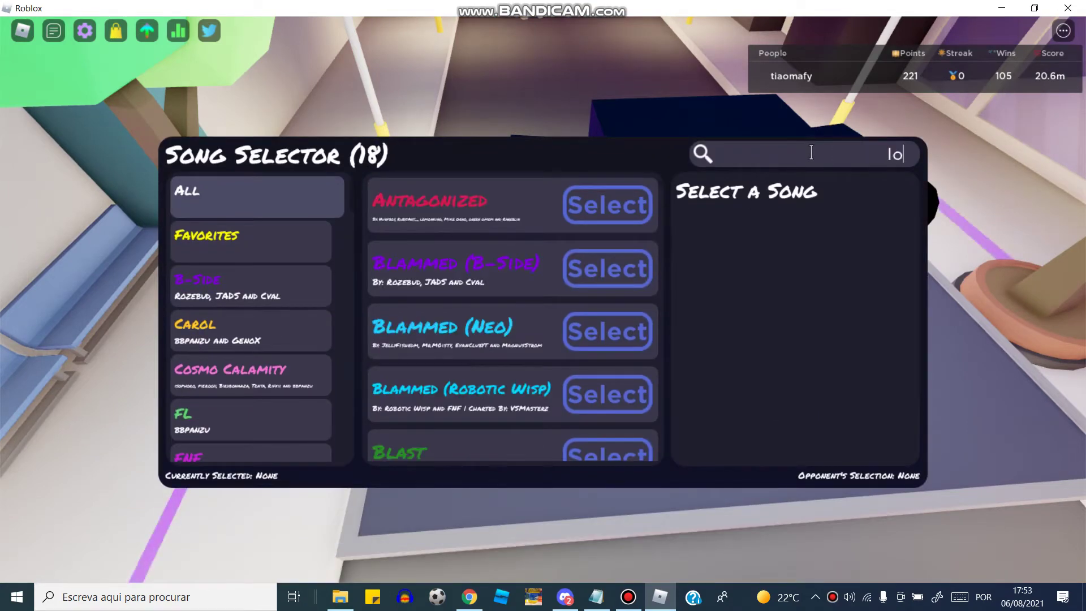
pyautogui.write('loaf')
pyautogui.click(564, 219)
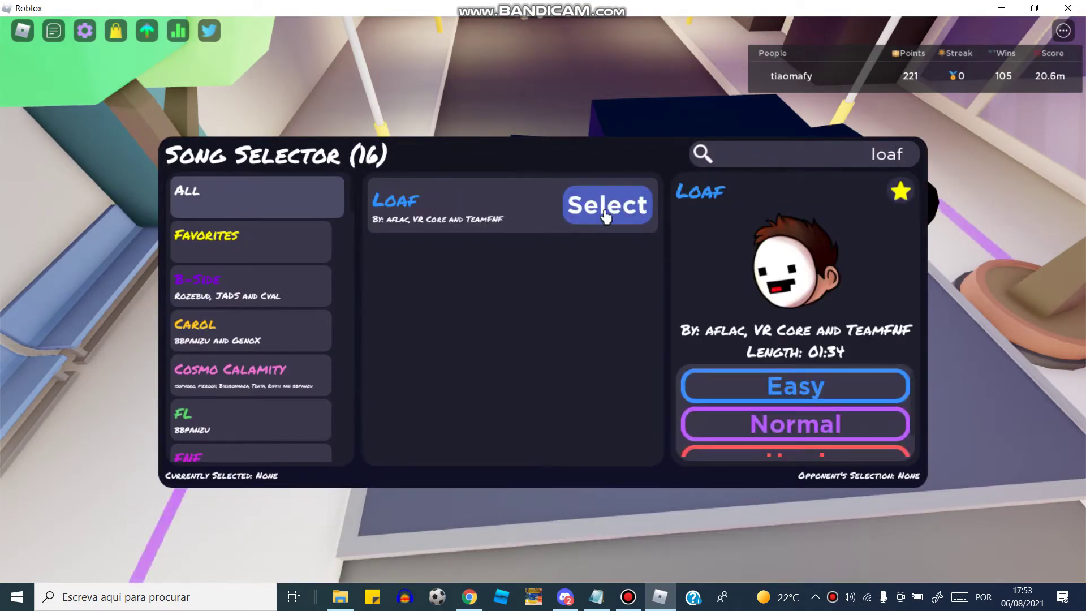
pyautogui.scroll(-1, 820, 416)
pyautogui.click(822, 439)
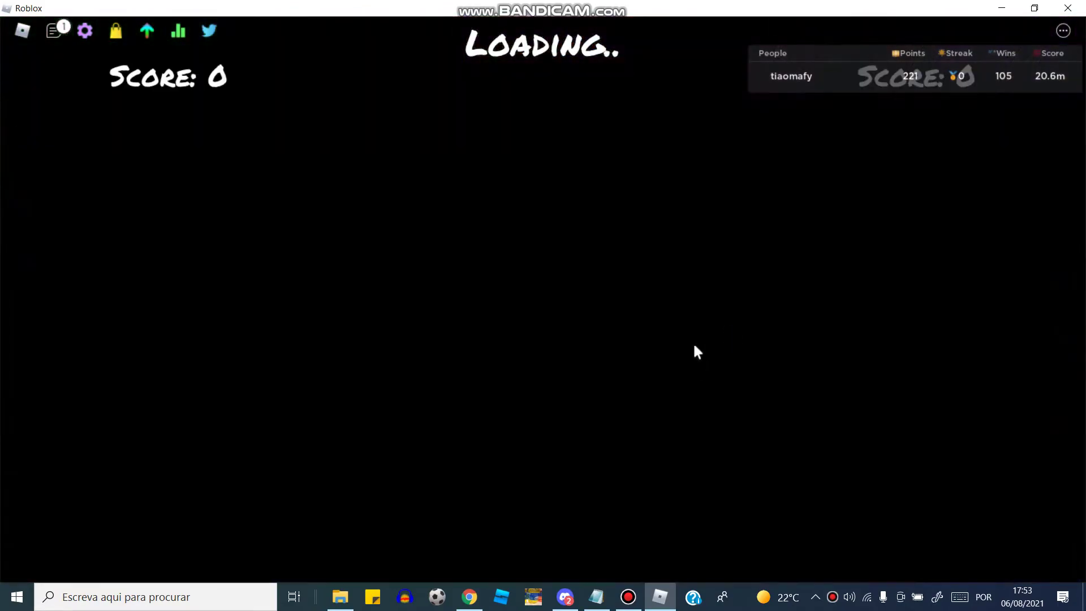
# Open the F9 Developer Console's Memory tab and expand Sounds to list asset IDs.
pyautogui.press('F9')
pyautogui.click(641, 115)
pyautogui.scroll(-4, 528, 274)
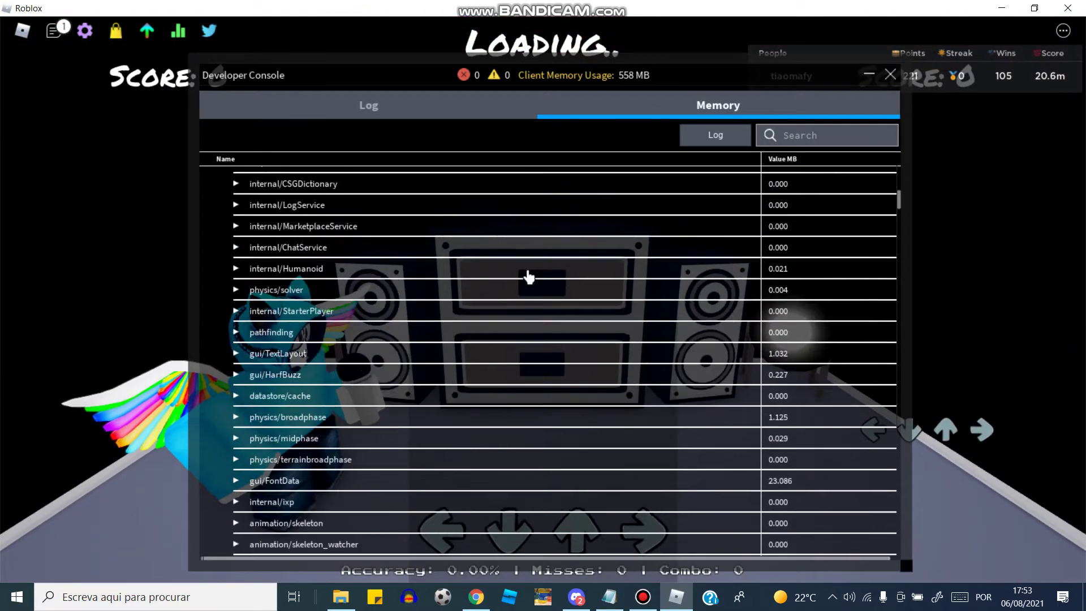
pyautogui.scroll(-4, 407, 327)
pyautogui.scroll(-4, 340, 328)
pyautogui.scroll(-4, 293, 338)
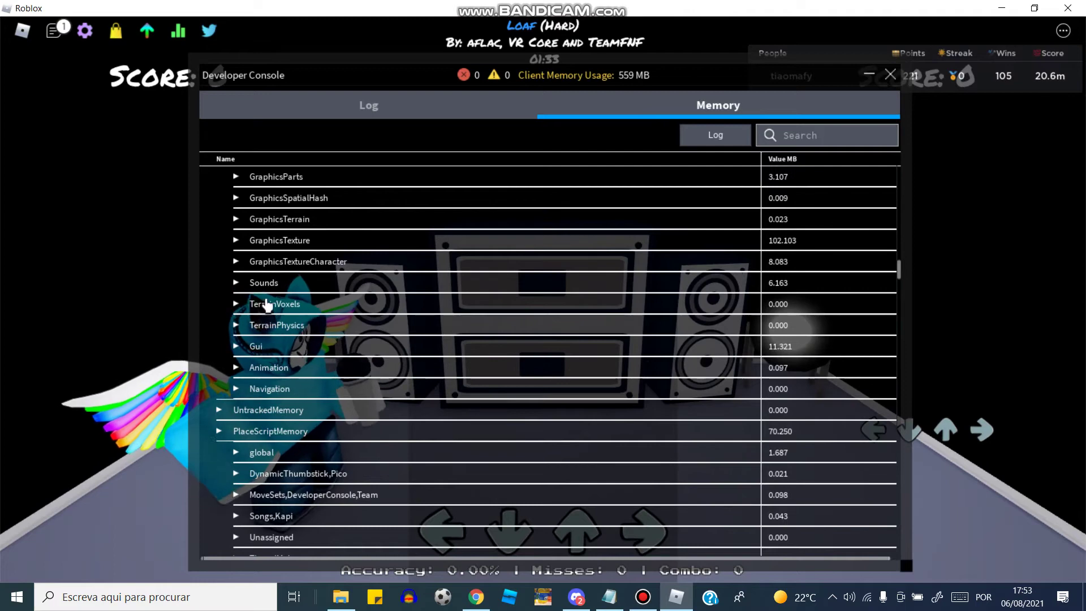
pyautogui.click(262, 285)
pyautogui.scroll(-2, 475, 289)
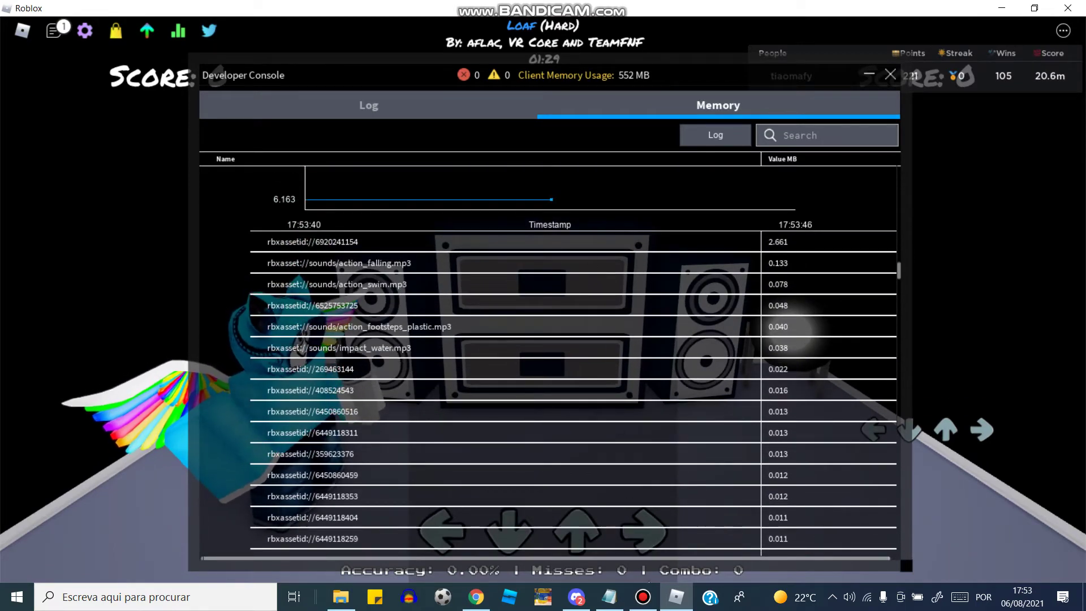
pyautogui.click(609, 597)
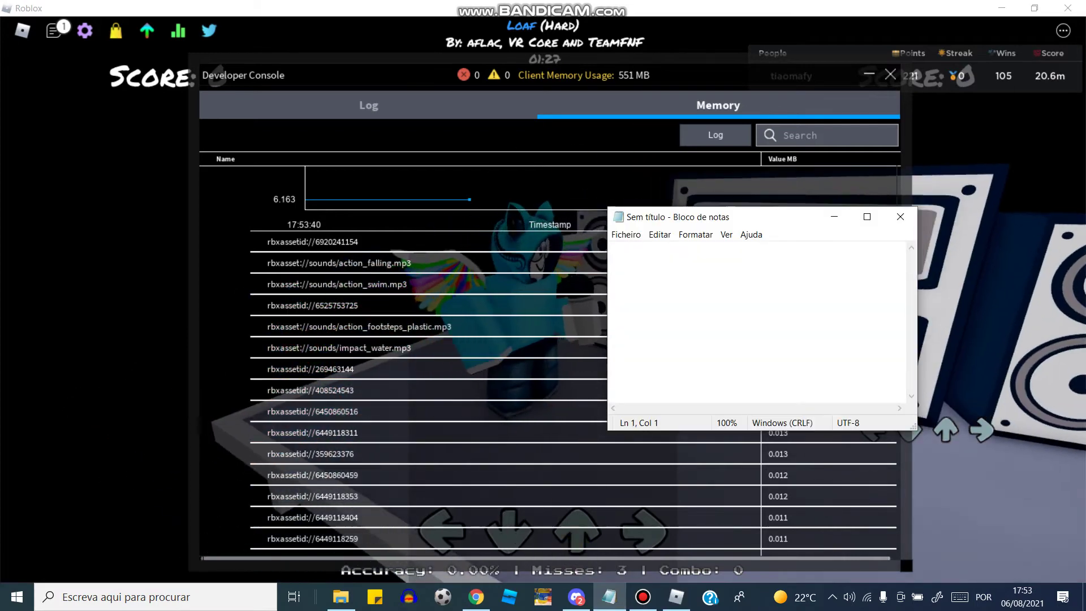
pyautogui.click(849, 597)
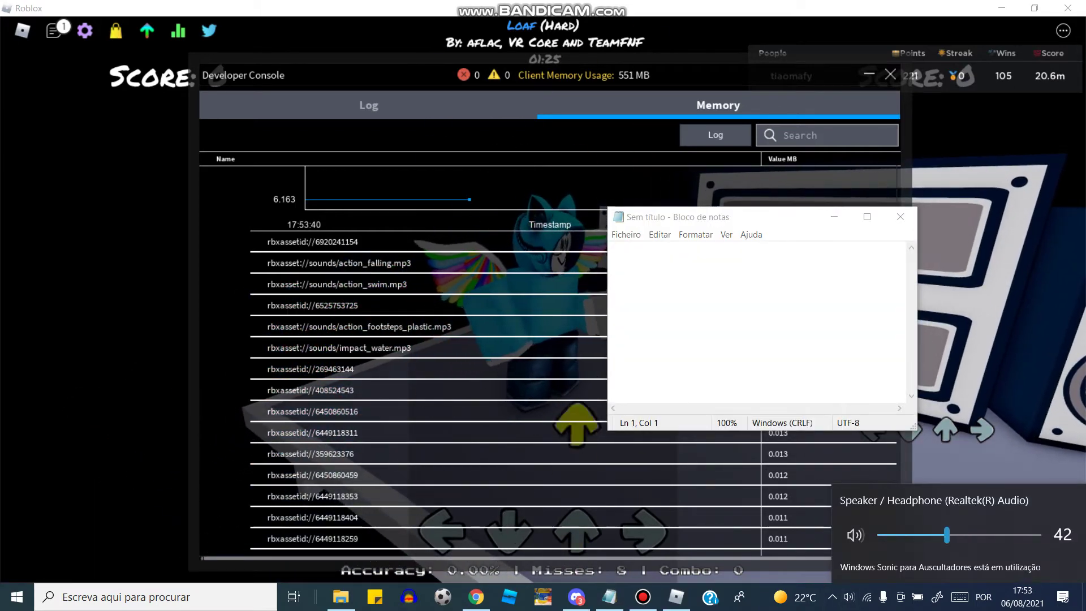
pyautogui.press('Escape')
pyautogui.write('9')
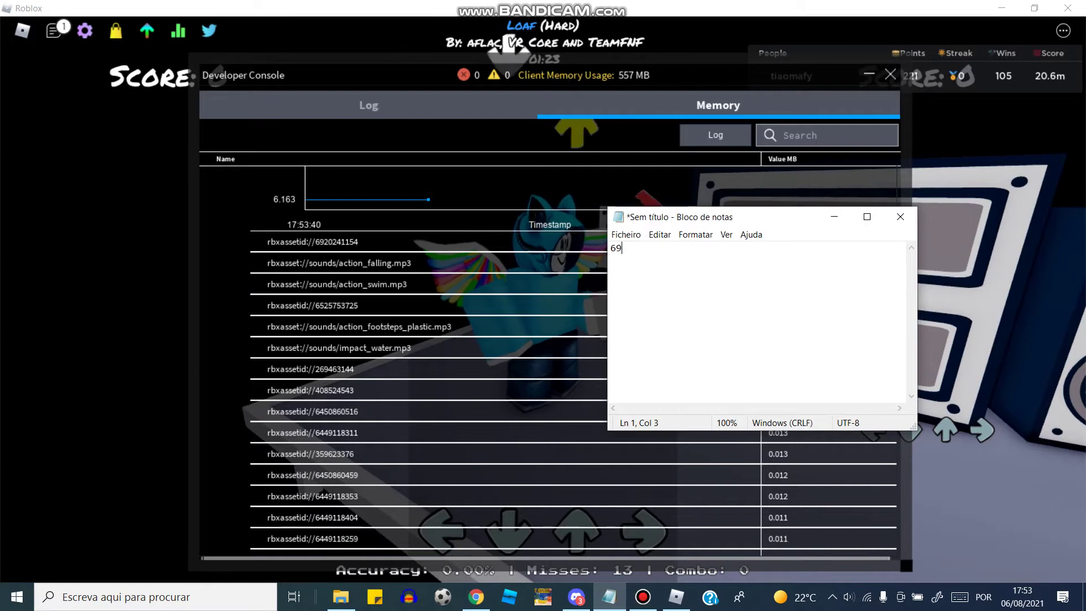
pyautogui.write('202411')
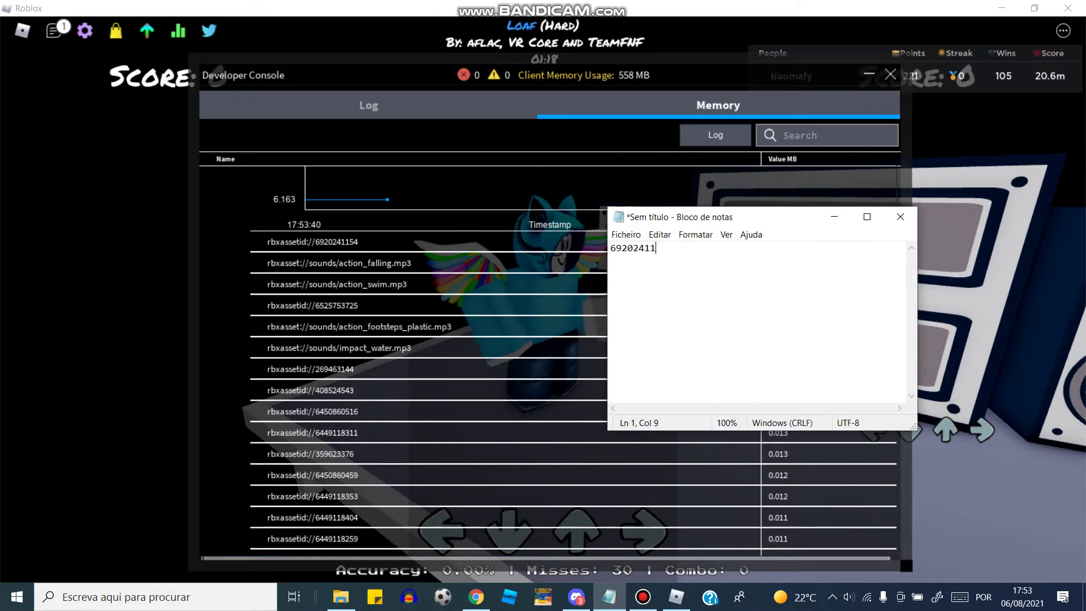
pyautogui.write('54')
pyautogui.hotkey('ctrl', 'x')
pyautogui.click(899, 216)
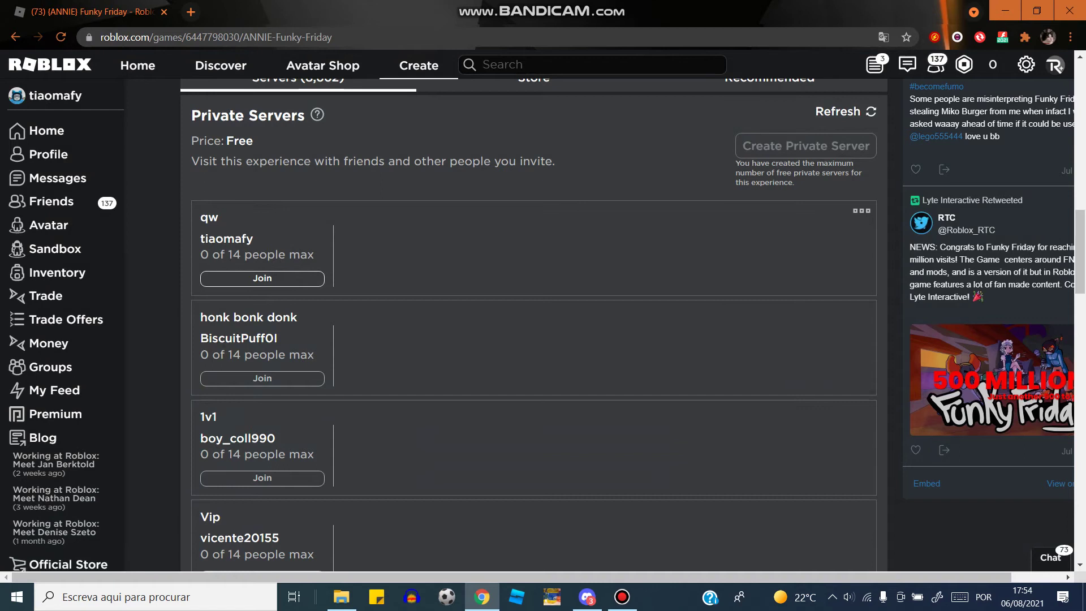
pyautogui.click(263, 277)
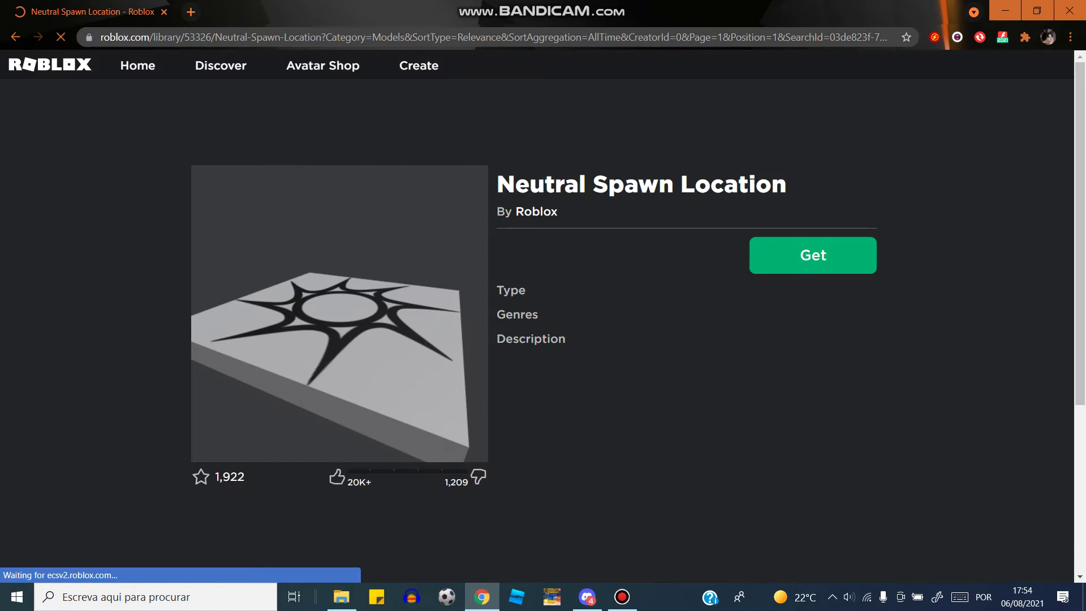
pyautogui.hotkey('ctrl', 'l')
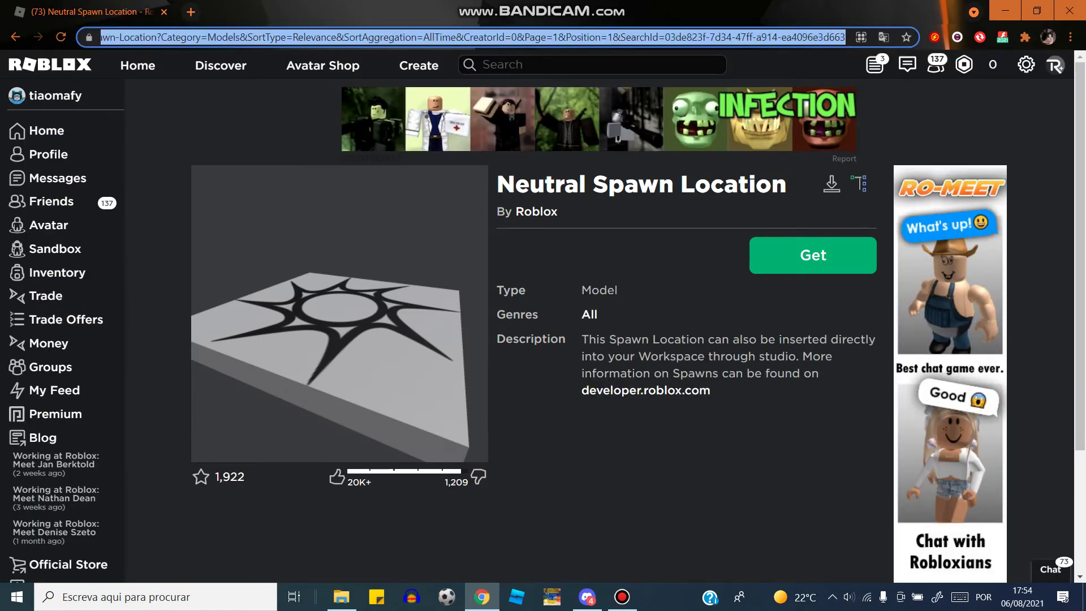
pyautogui.hotkey('ctrl', 'v')
pyautogui.press('Return')
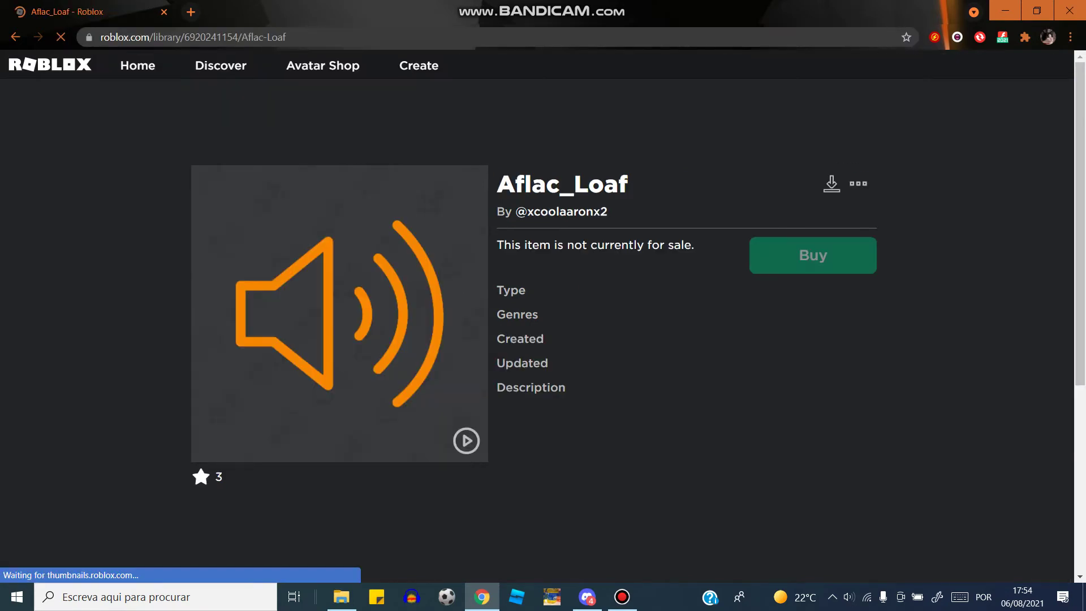
pyautogui.moveTo(608, 211); pyautogui.dragTo(540, 213)
pyautogui.scroll(-2, 559, 297)
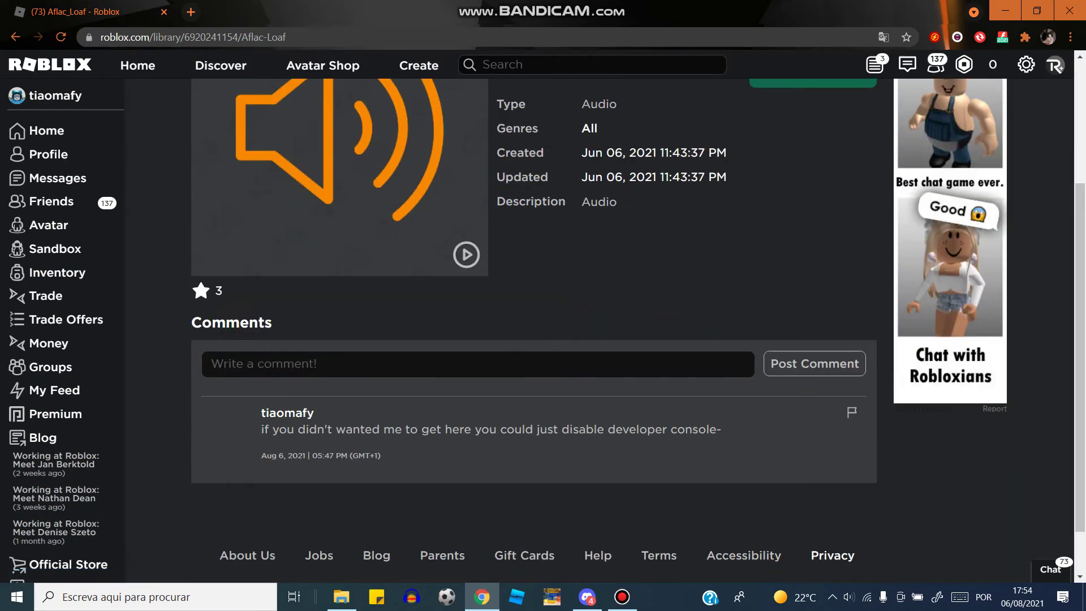
pyautogui.scroll(2, 560, 297)
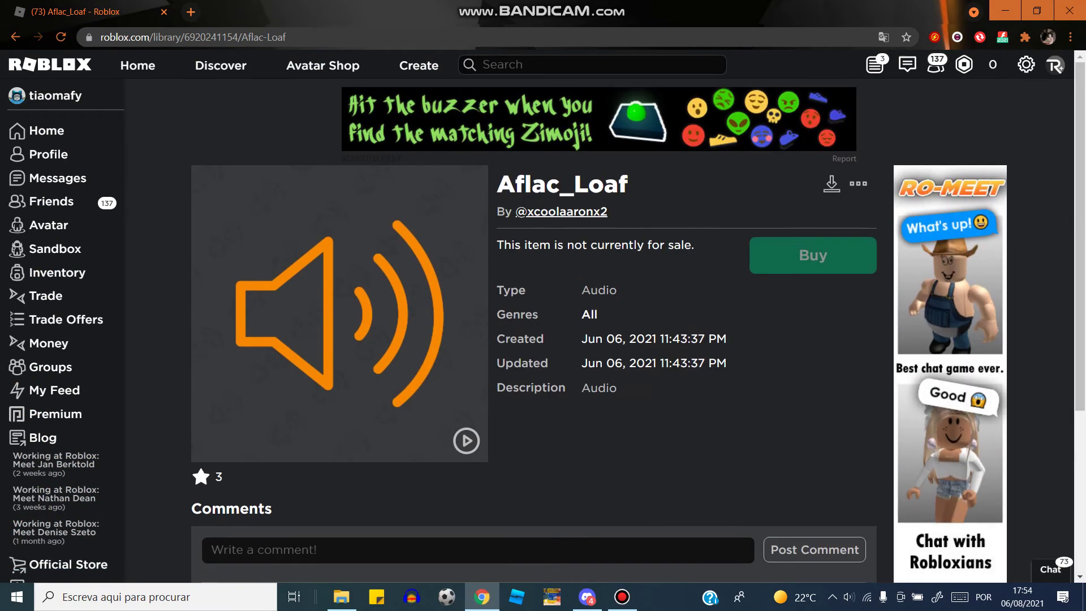
pyautogui.press('F5')
pyautogui.scroll(-5, 543, 339)
pyautogui.scroll(-3, 543, 339)
pyautogui.scroll(-1, 543, 340)
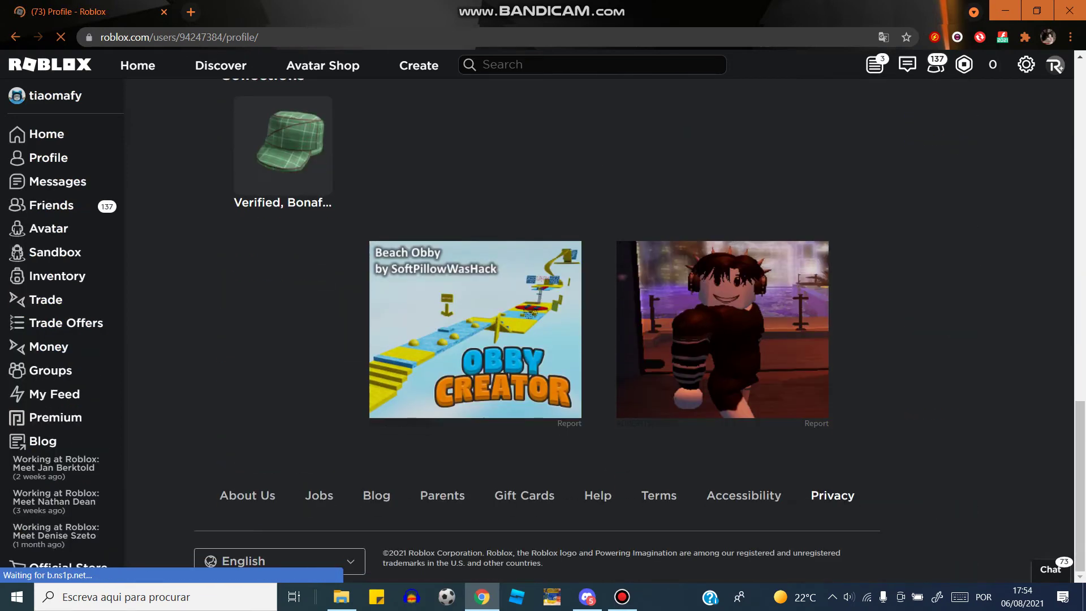
pyautogui.scroll(-1, 542, 340)
# Filter the uploader's inventory to Audio and open the 'among us' item page.
pyautogui.click(239, 264)
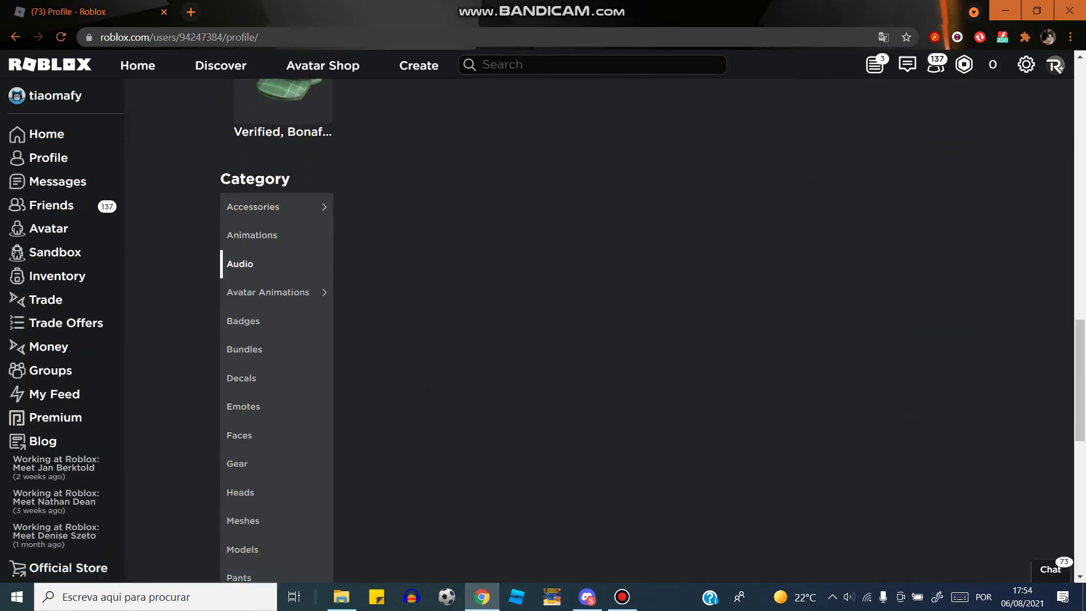
pyautogui.scroll(-1, 543, 340)
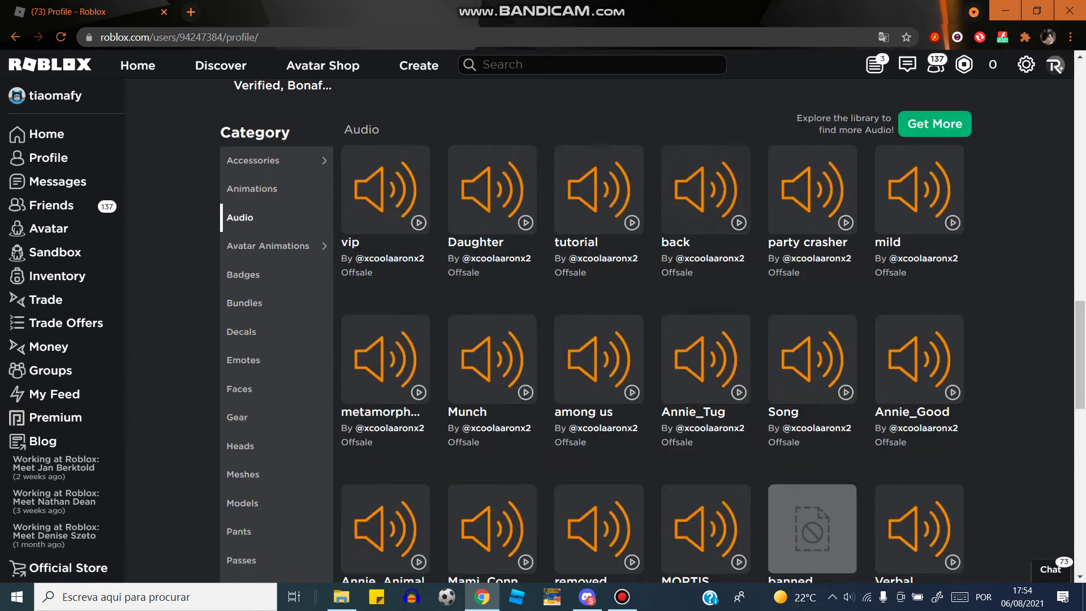
pyautogui.click(598, 340)
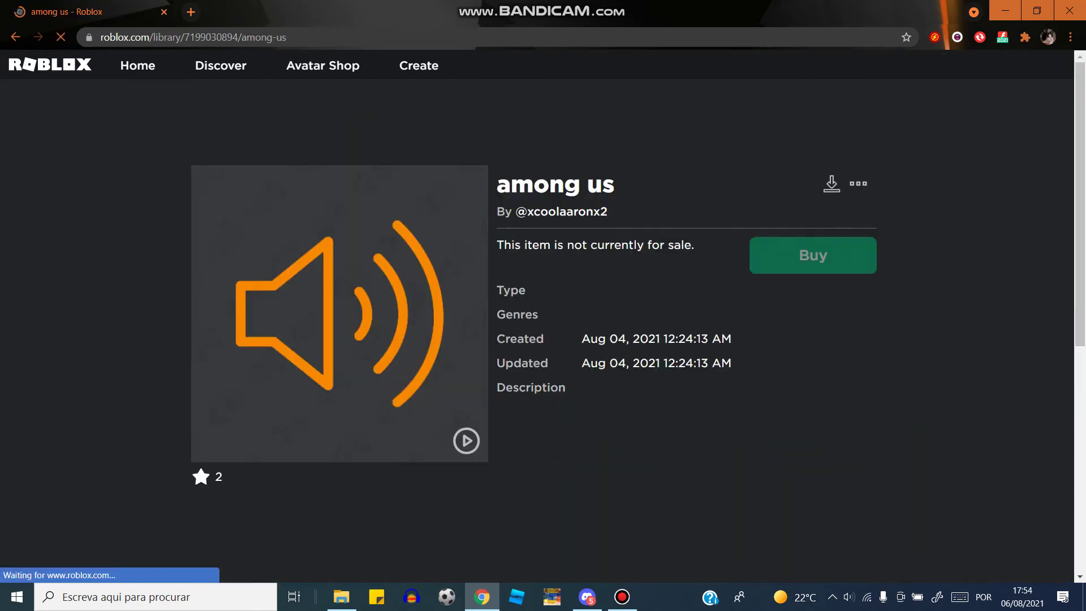
pyautogui.doubleClick(600, 184)
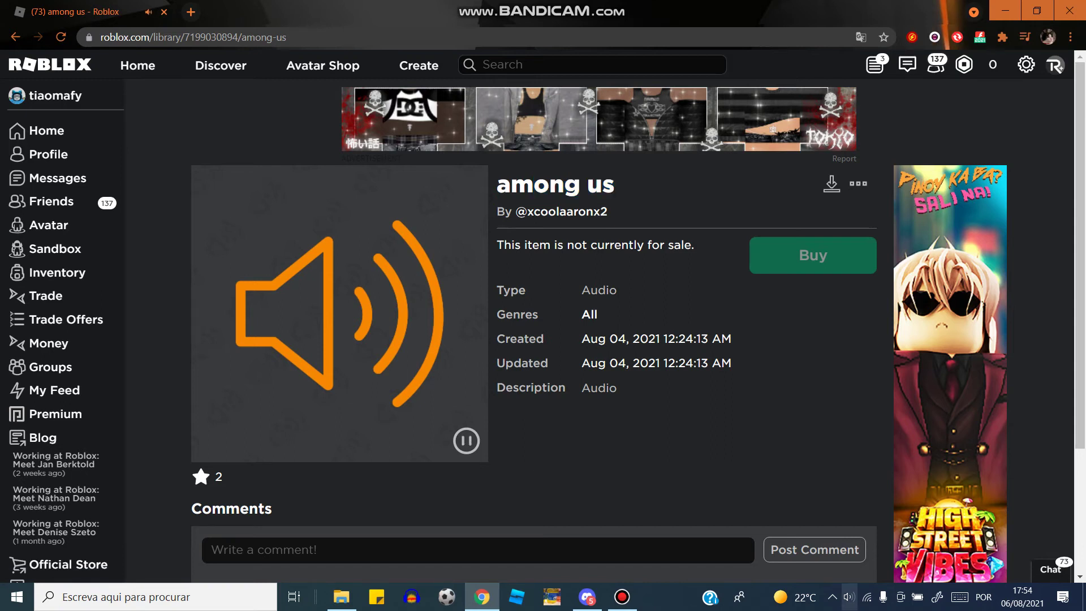
# Raise the Windows volume to 54 while the 'among us' audio plays.
pyautogui.click(848, 597)
pyautogui.moveTo(935, 562); pyautogui.dragTo(966, 562)
pyautogui.press('Escape')
pyautogui.moveTo(620, 388); pyautogui.dragTo(496, 362)
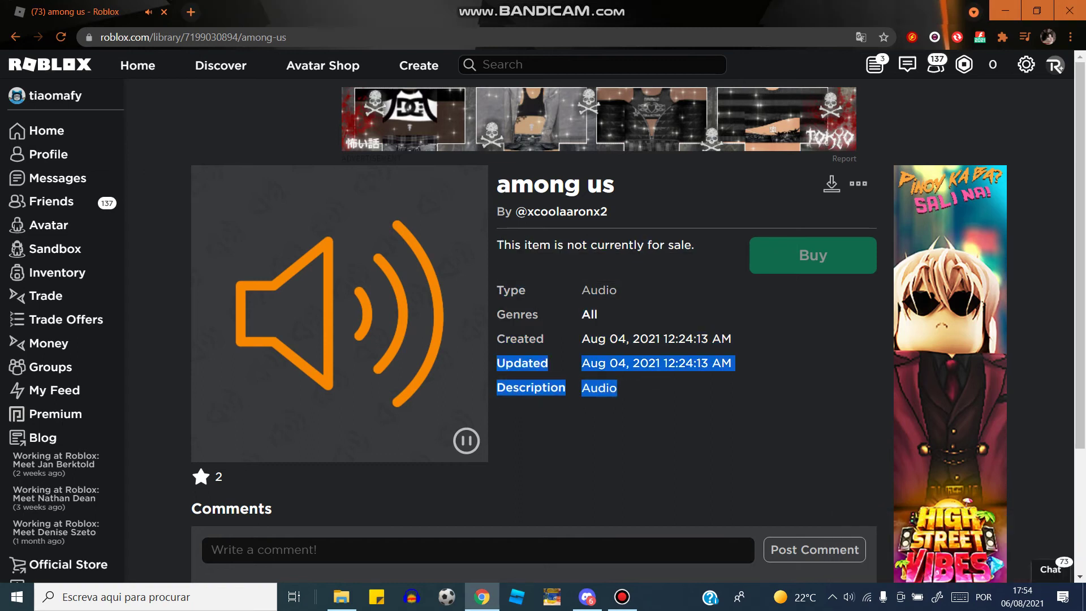